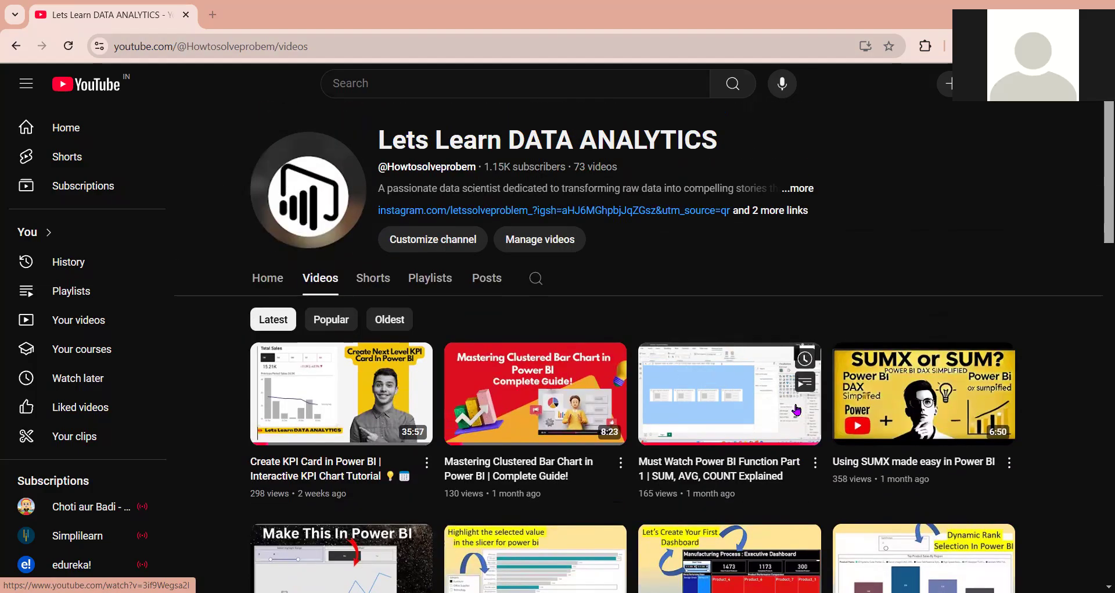
Switch from the YouTube channel to the Power BI report and select the category matrix on Page 1
{"action": "scroll", "coordinate": [797, 410], "scroll_direction": "down", "scroll_amount": 5}
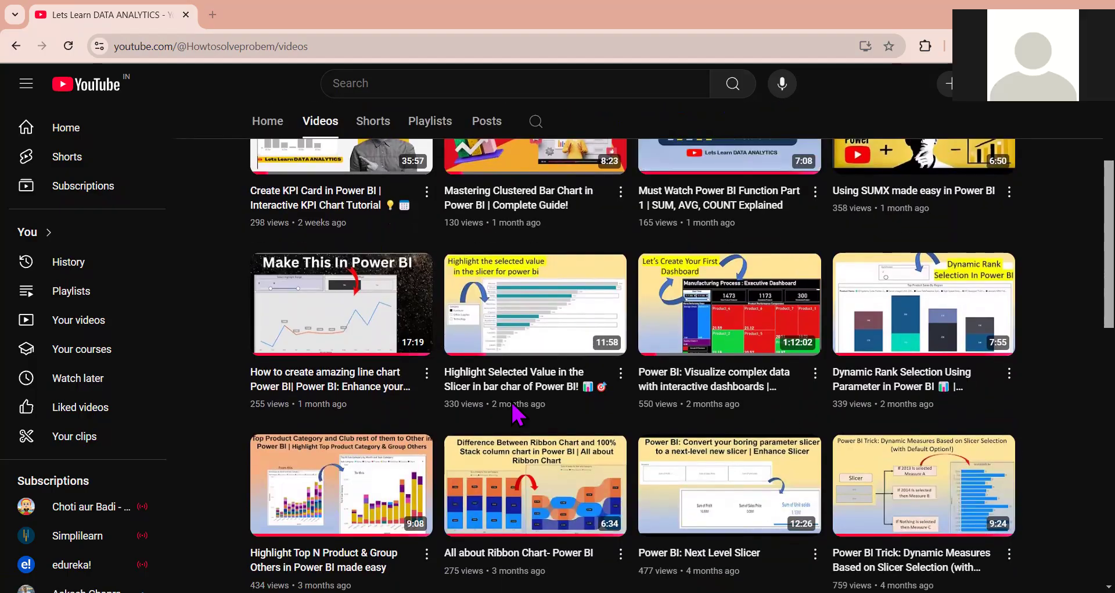
{"action": "key", "text": "alt+Tab"}
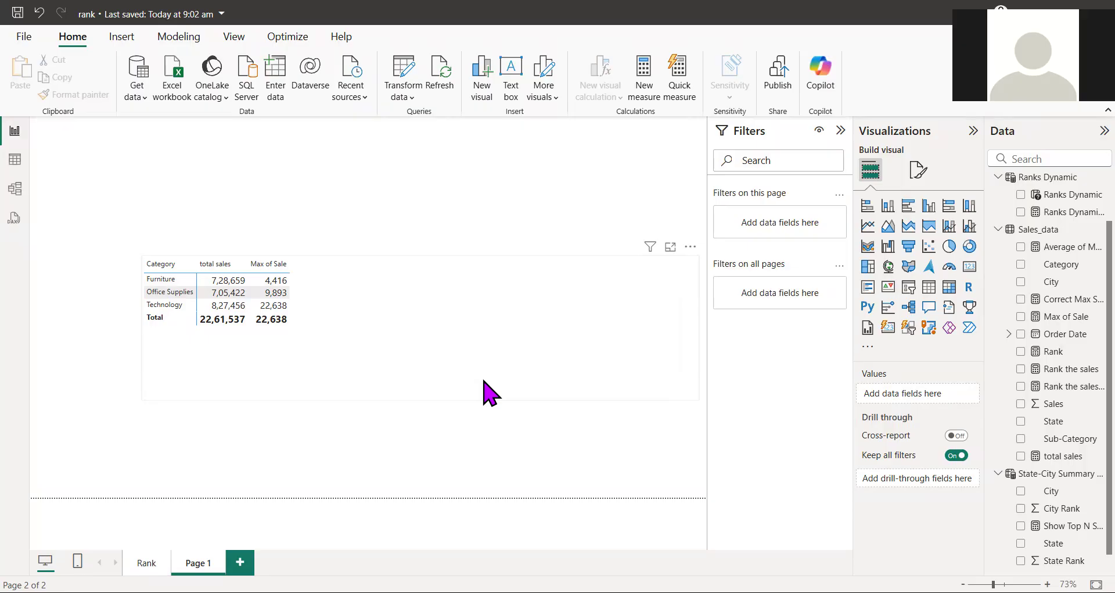
{"action": "left_click", "coordinate": [491, 393]}
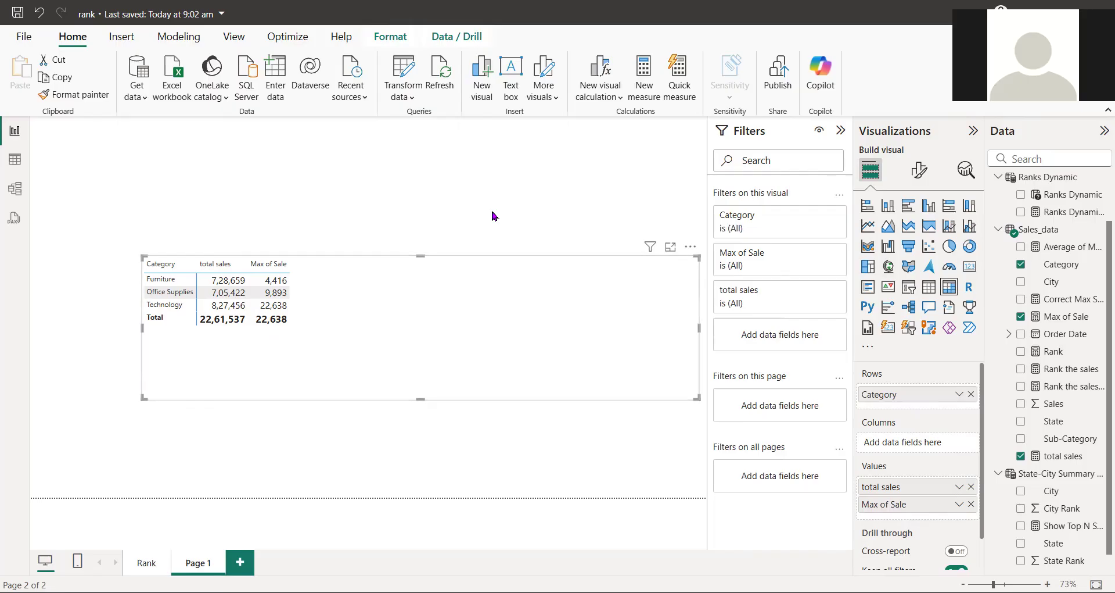
Open the Correct Max Sum measure's formula, enlarge its text, and examine the two arguments of SUMX
{"action": "left_click", "coordinate": [1084, 300]}
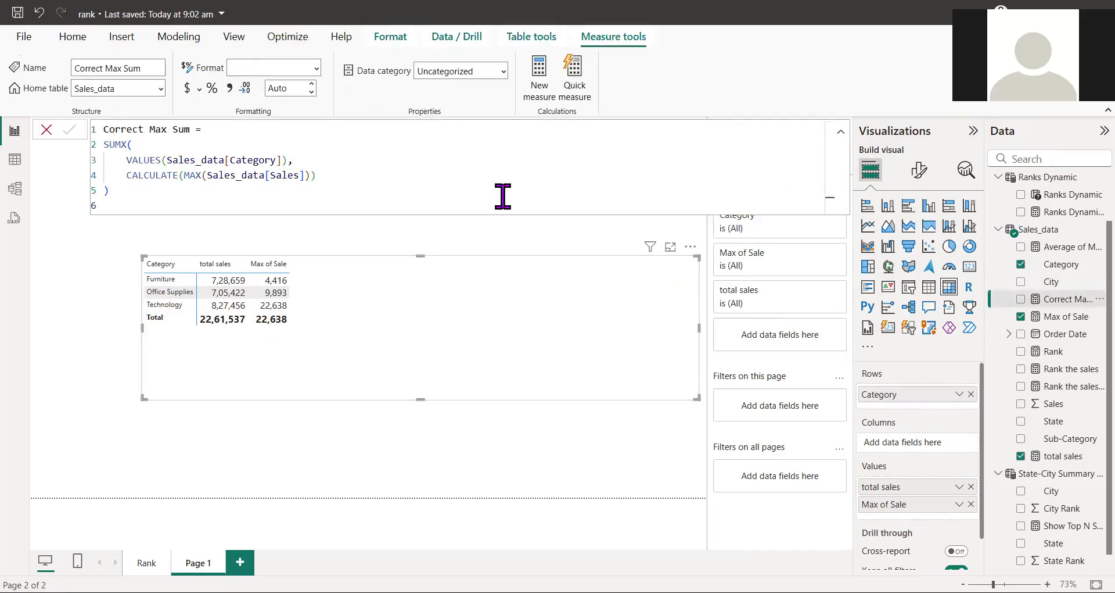
{"action": "scroll", "coordinate": [485, 182], "scroll_direction": "up", "scroll_amount": 3, "text": "ctrl"}
{"action": "scroll", "coordinate": [484, 182], "scroll_direction": "up", "scroll_amount": 3, "text": "ctrl"}
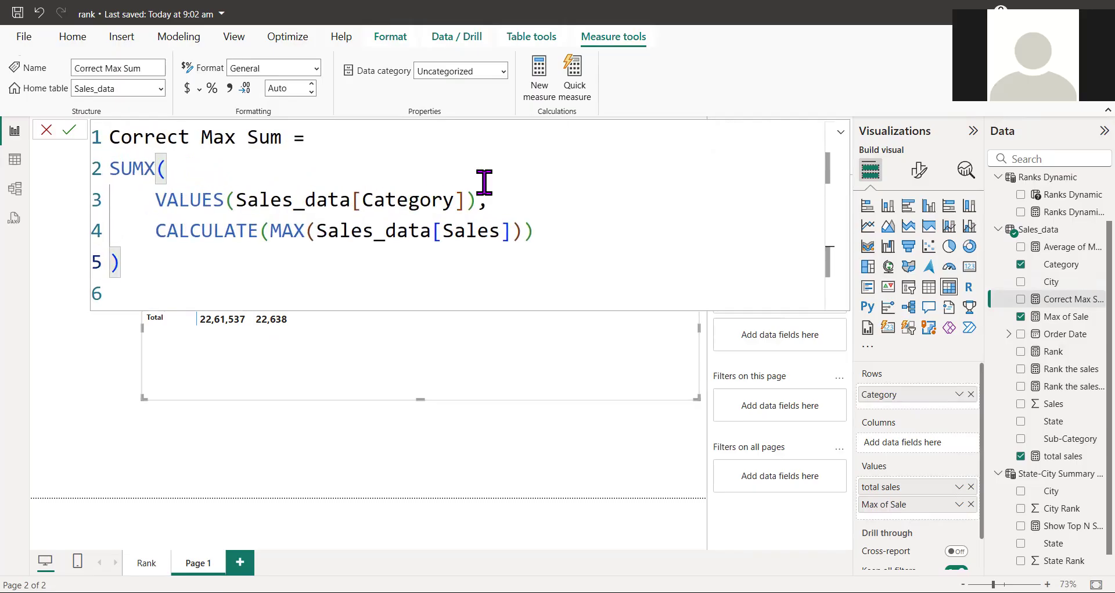
{"action": "left_click", "coordinate": [205, 166]}
{"action": "left_click_drag", "start_coordinate": [149, 200], "coordinate": [481, 203]}
{"action": "left_click", "coordinate": [515, 209]}
{"action": "type", "text": ","}
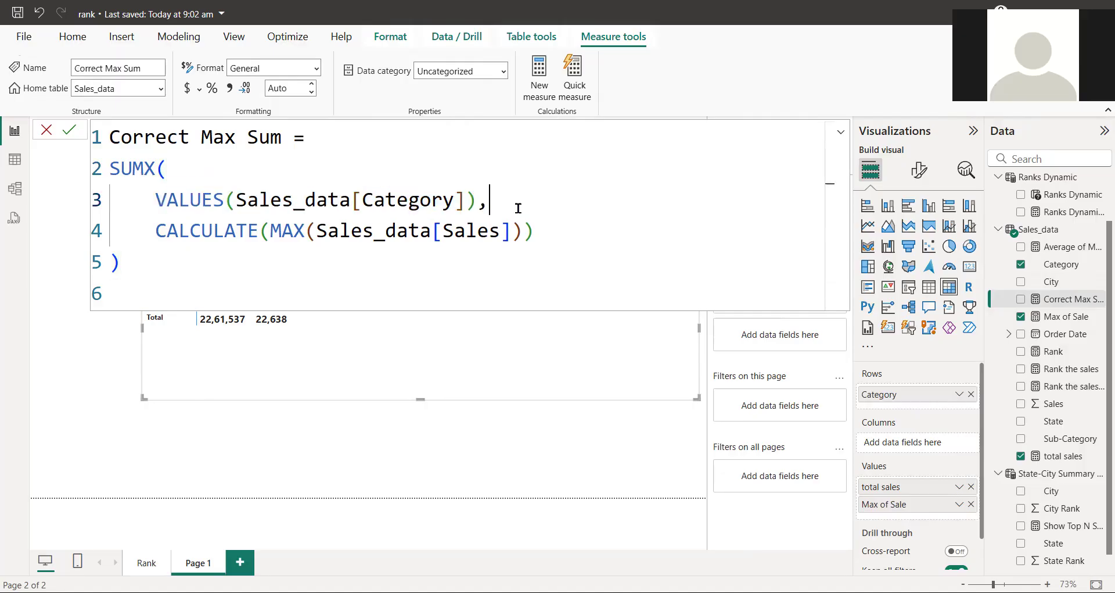
{"action": "left_click_drag", "start_coordinate": [158, 234], "coordinate": [526, 231]}
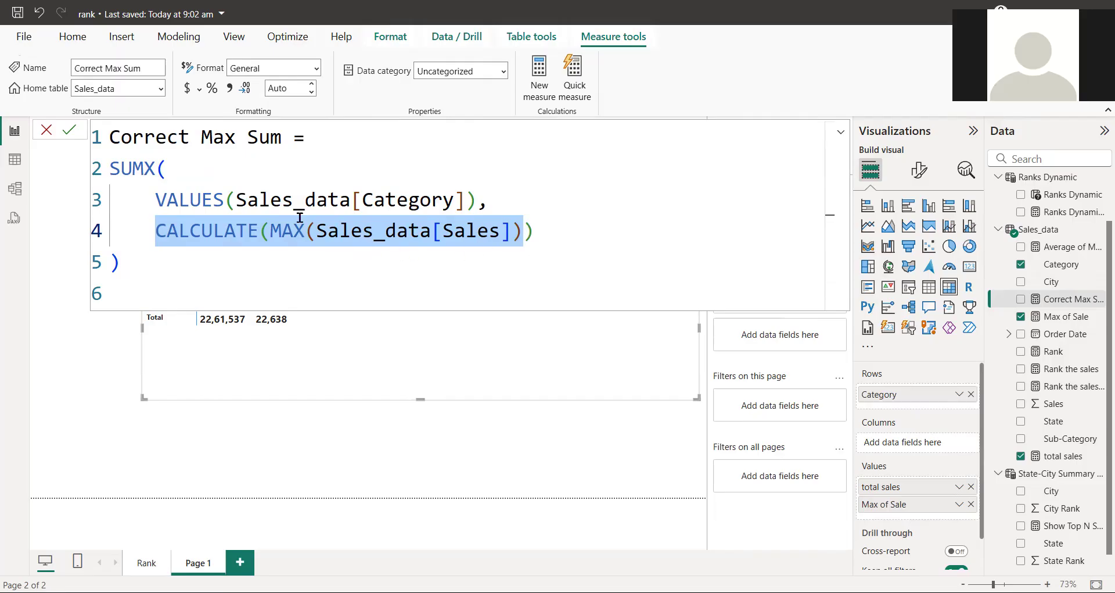
Remove the VALUES(Sales_data[Category]) argument from the SUMX formula and paste it back before the comma
{"action": "left_click_drag", "start_coordinate": [156, 200], "coordinate": [478, 201]}
{"action": "key", "text": "ctrl+c"}
{"action": "key", "text": "BackSpace"}
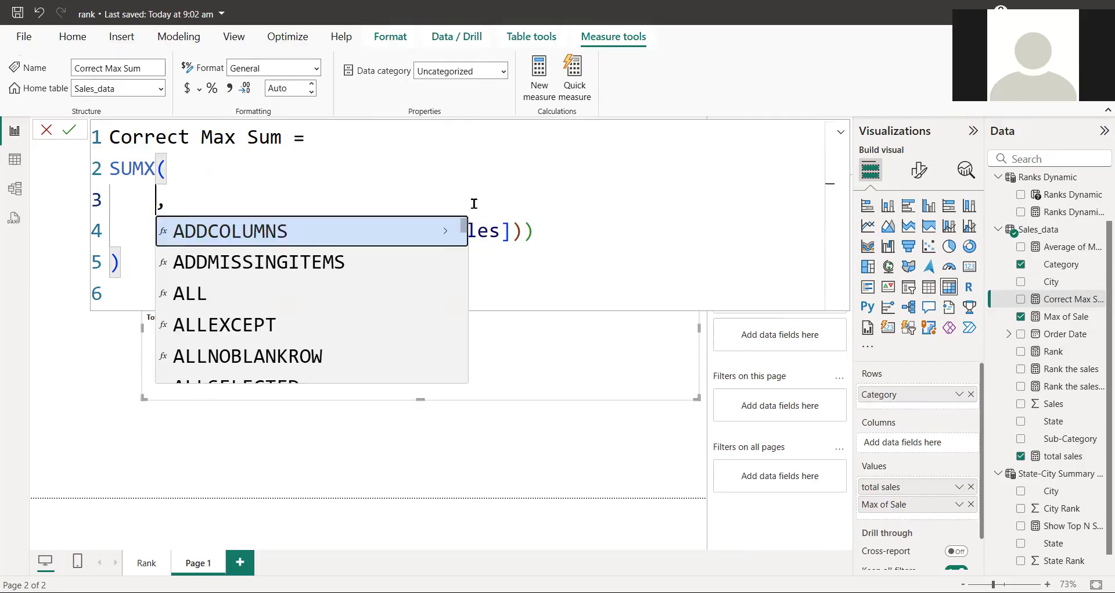
{"action": "left_click", "coordinate": [303, 200]}
{"action": "key", "text": "BackSpace"}
{"action": "type", "text": ","}
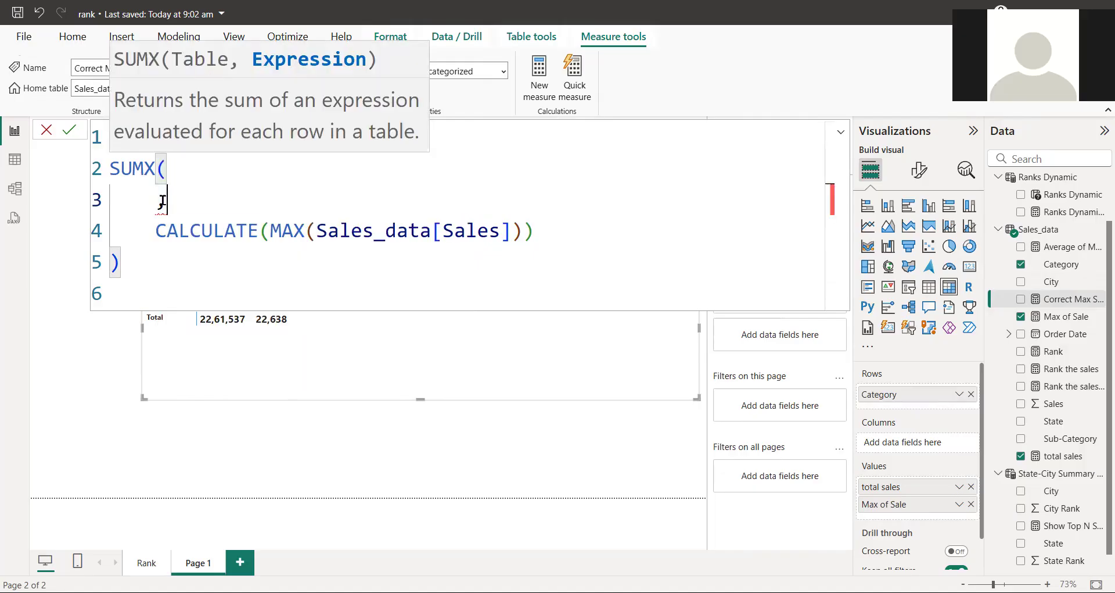
{"action": "key", "text": "Left"}
{"action": "key", "text": "ctrl+v"}
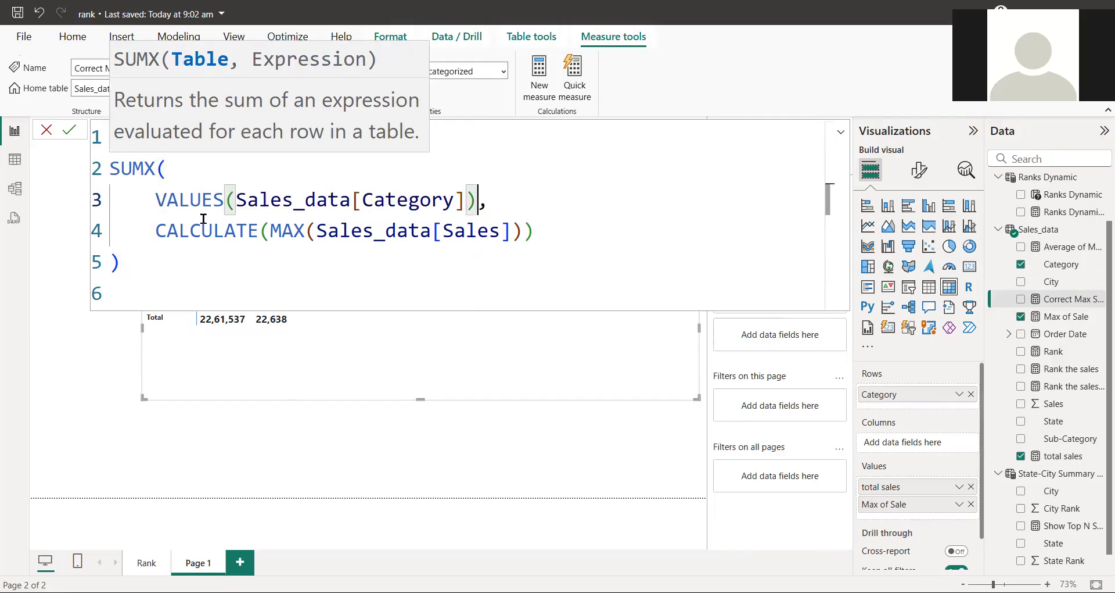
Examine how VALUES on Category and CALCULATE with MAX of Sales work together inside the Correct Max Sum formula
{"action": "double_click", "coordinate": [308, 201]}
{"action": "double_click", "coordinate": [392, 199]}
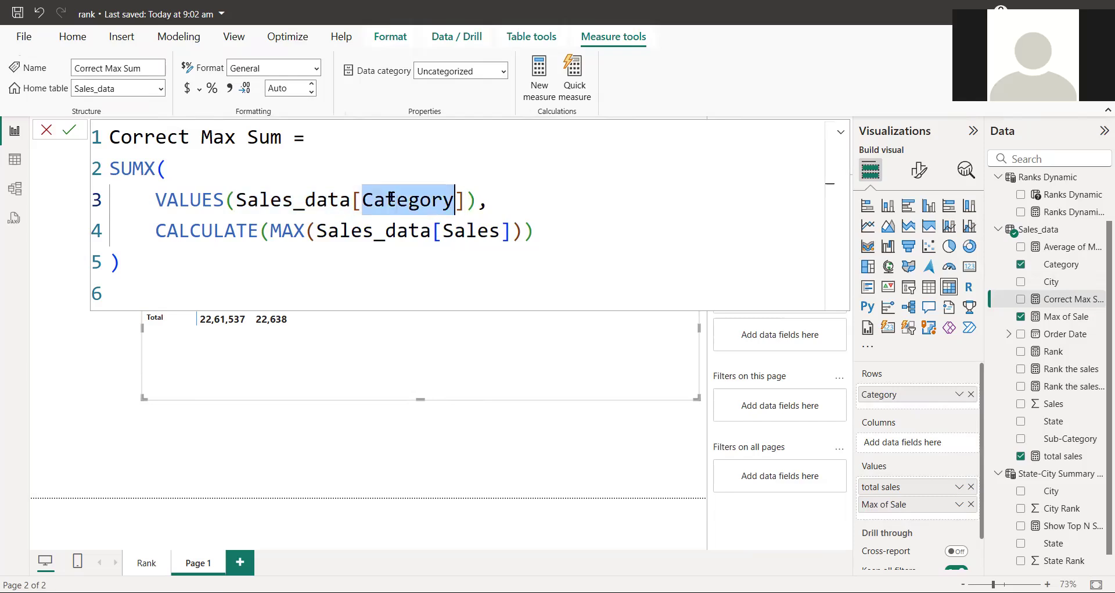
{"action": "double_click", "coordinate": [190, 200]}
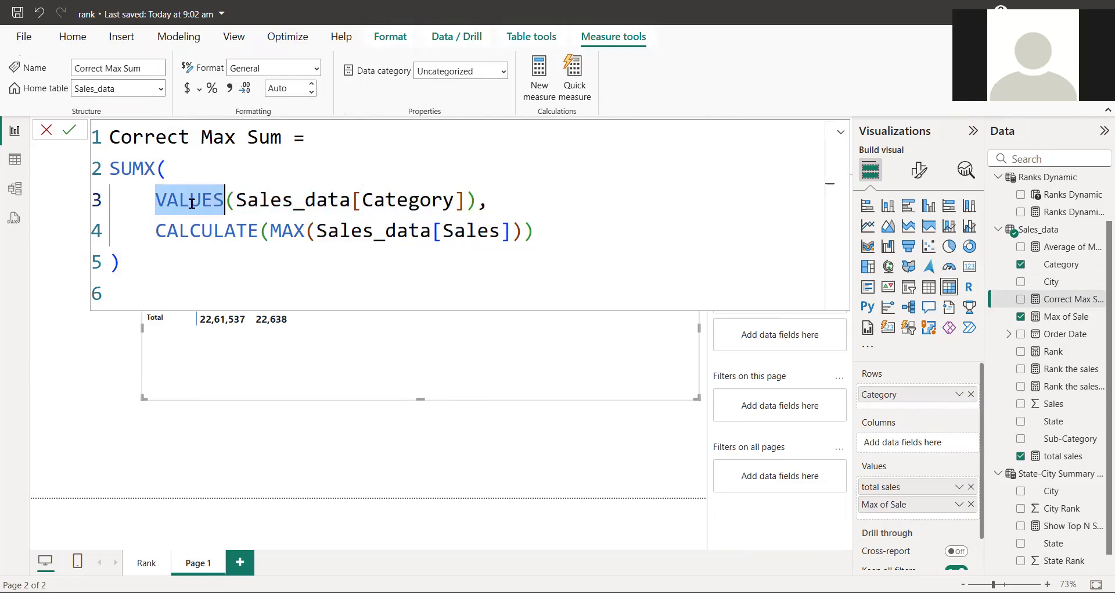
{"action": "left_click", "coordinate": [282, 231]}
{"action": "double_click", "coordinate": [282, 231]}
{"action": "left_click", "coordinate": [336, 231]}
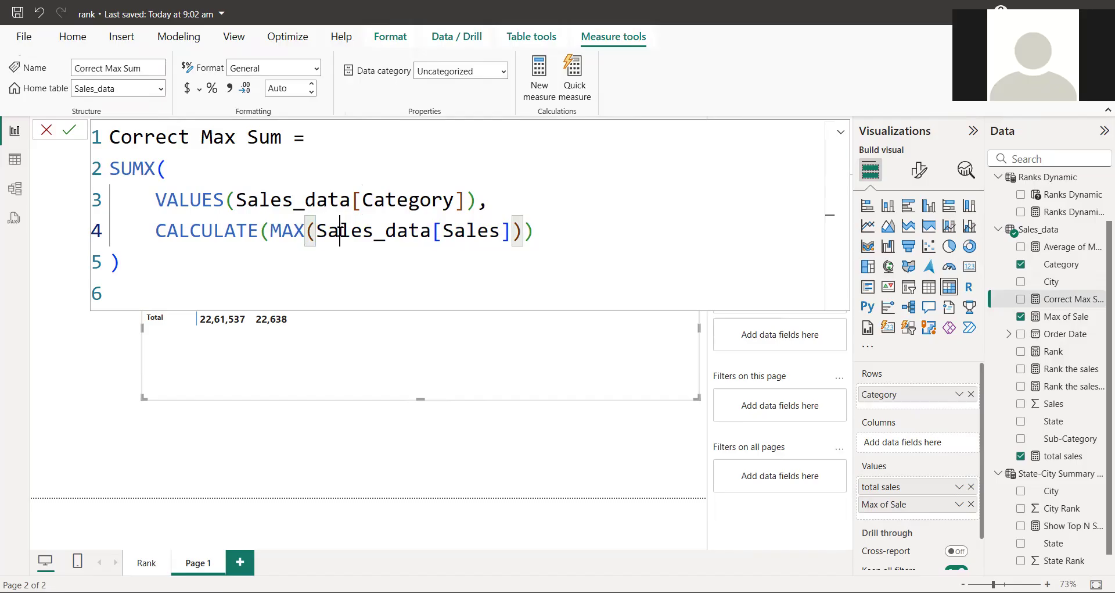
{"action": "double_click", "coordinate": [400, 232]}
{"action": "left_click_drag", "start_coordinate": [235, 199], "coordinate": [464, 200]}
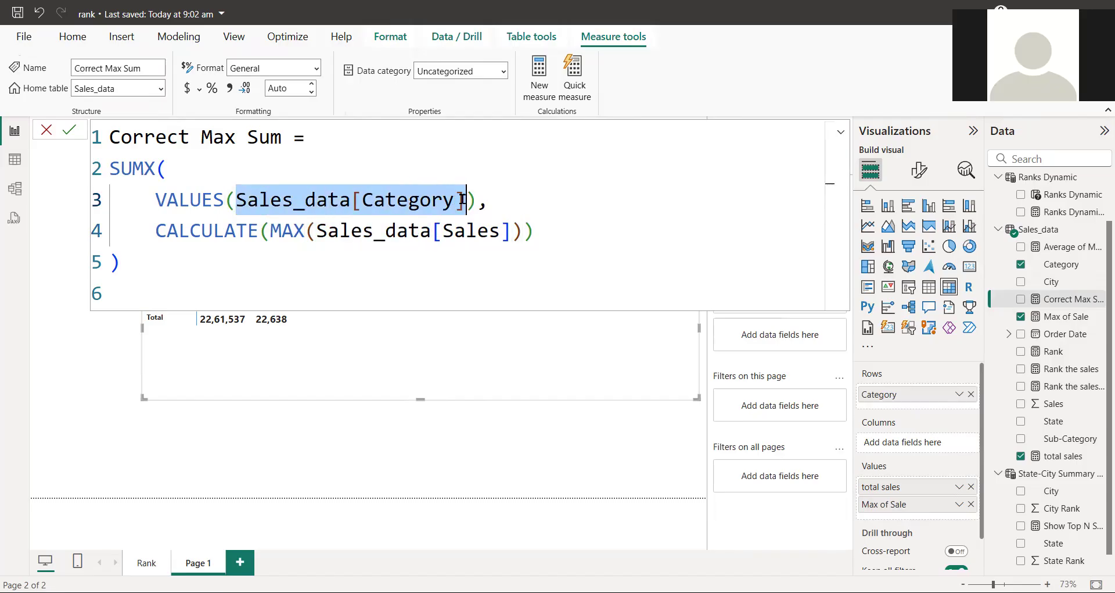
{"action": "left_click", "coordinate": [317, 232]}
{"action": "left_click_drag", "start_coordinate": [317, 231], "coordinate": [500, 231]}
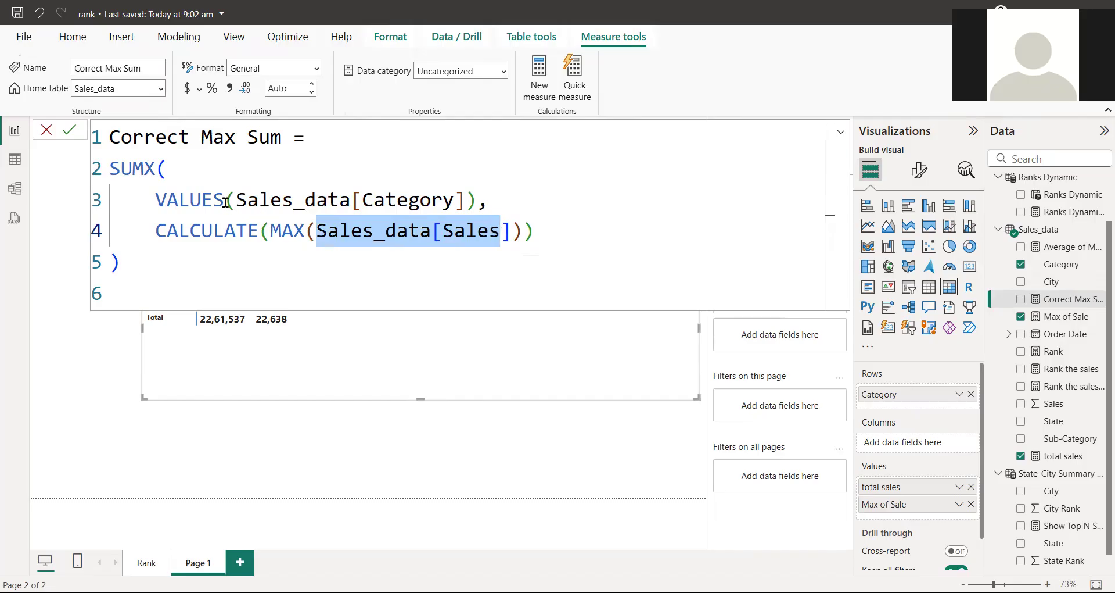
{"action": "left_click_drag", "start_coordinate": [233, 200], "coordinate": [461, 201]}
{"action": "left_click_drag", "start_coordinate": [328, 231], "coordinate": [511, 238]}
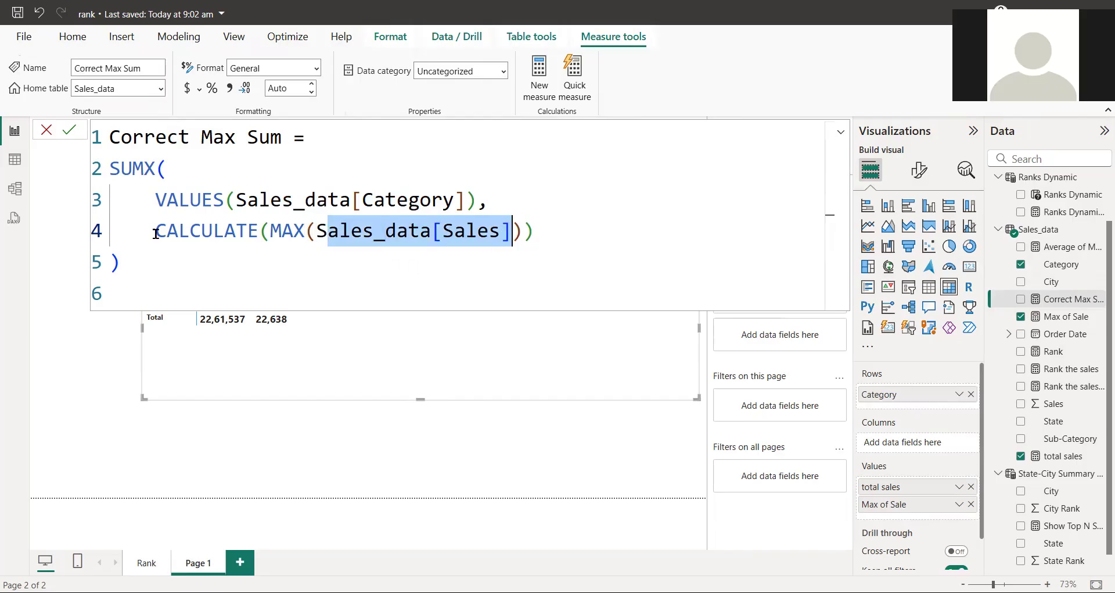
{"action": "left_click_drag", "start_coordinate": [156, 200], "coordinate": [524, 228]}
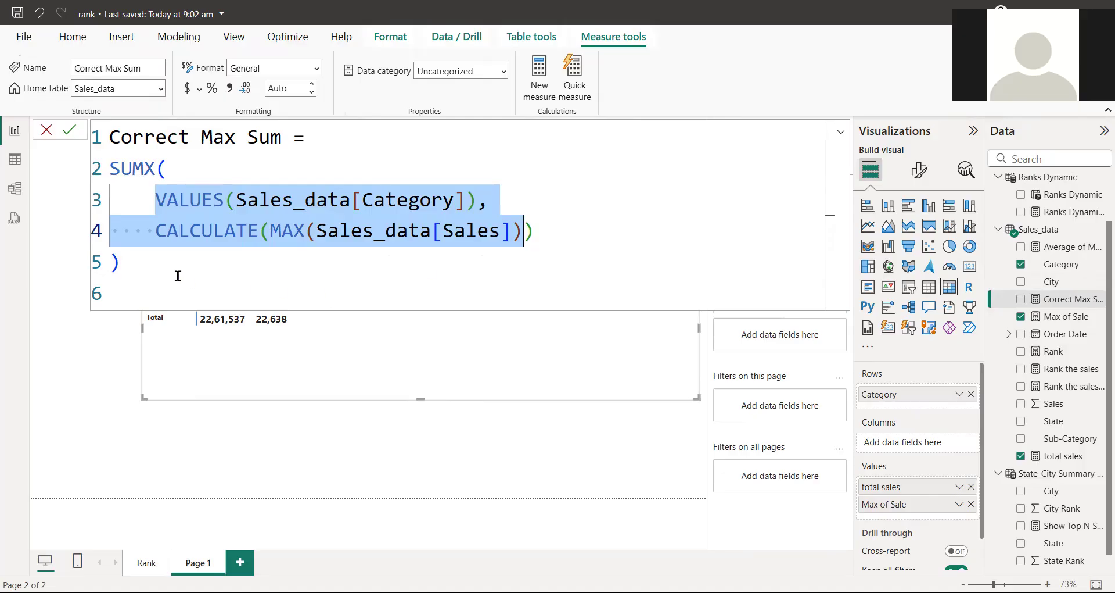
{"action": "left_click_drag", "start_coordinate": [149, 261], "coordinate": [107, 164]}
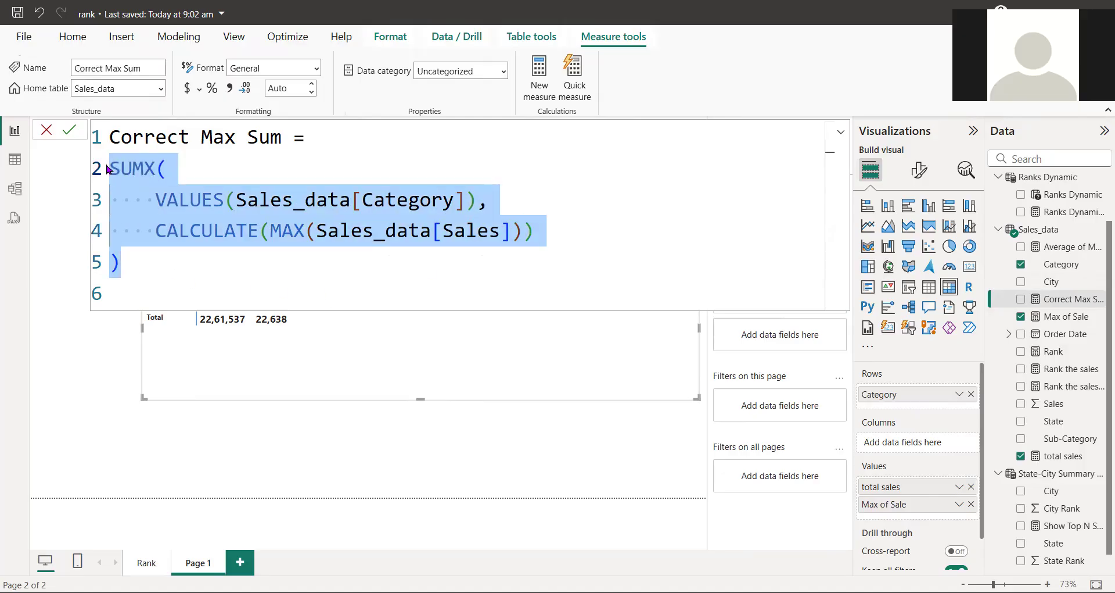
{"action": "left_click_drag", "start_coordinate": [283, 139], "coordinate": [109, 133]}
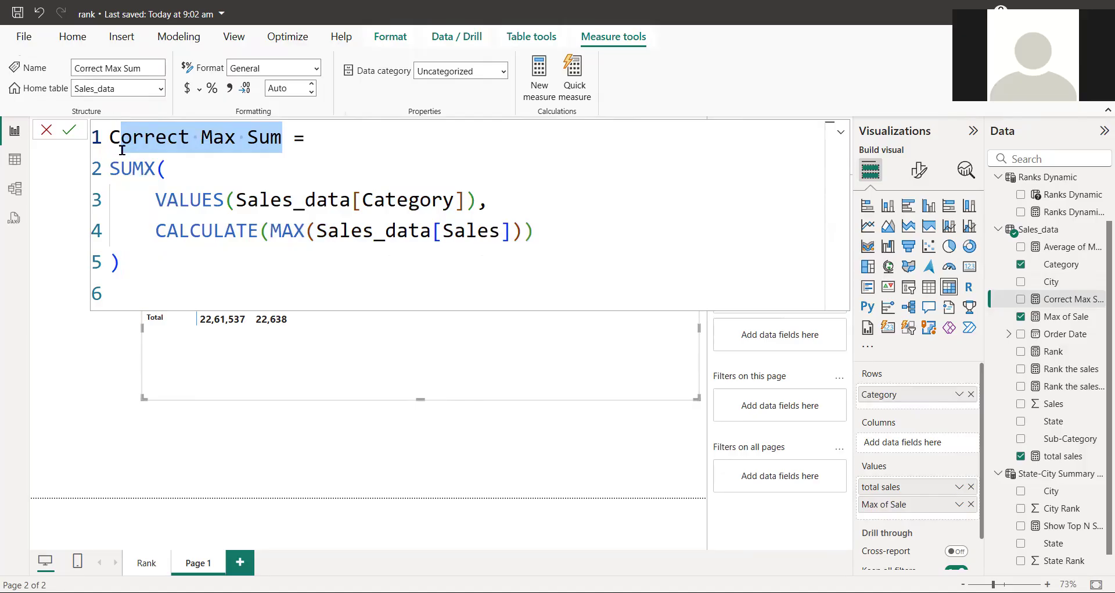
Collapse the formula editor and add the Correct Max Sum measure to the category matrix
{"action": "left_click", "coordinate": [349, 381]}
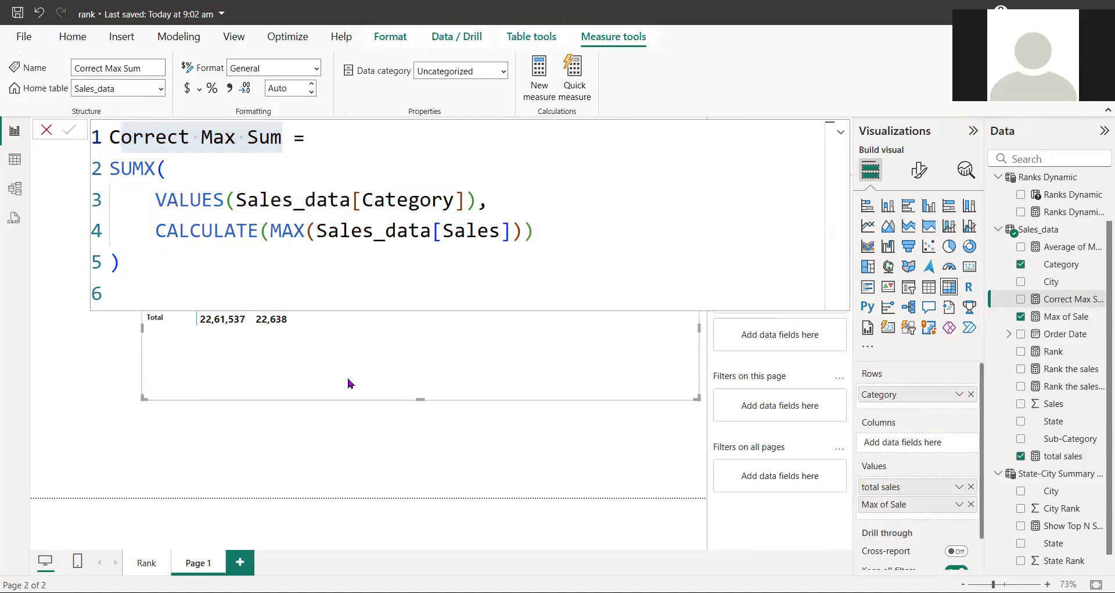
{"action": "left_click", "coordinate": [841, 132]}
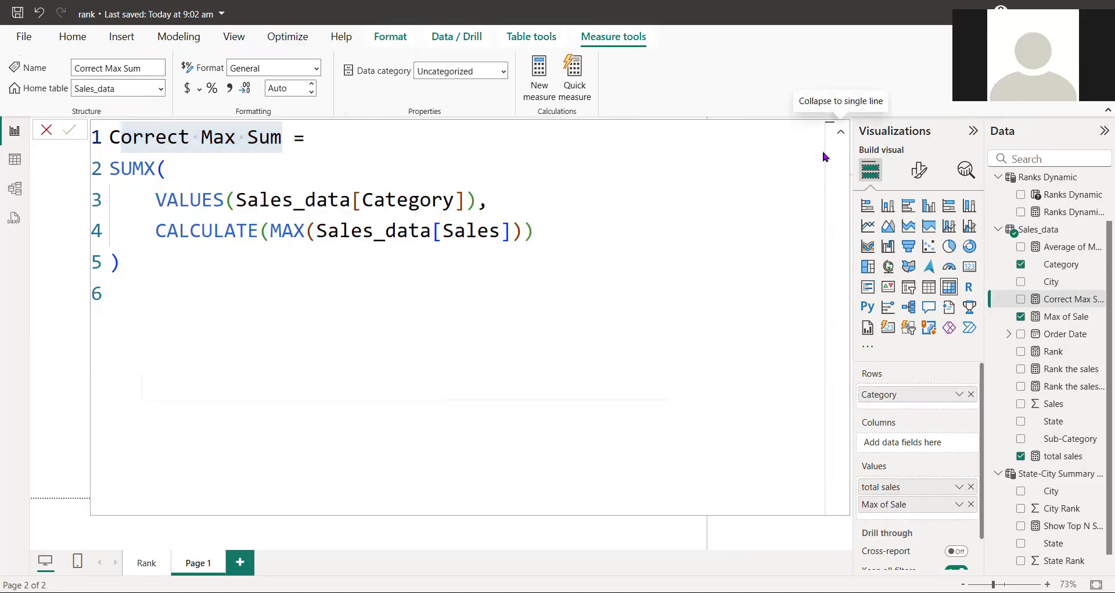
{"action": "left_click", "coordinate": [840, 132]}
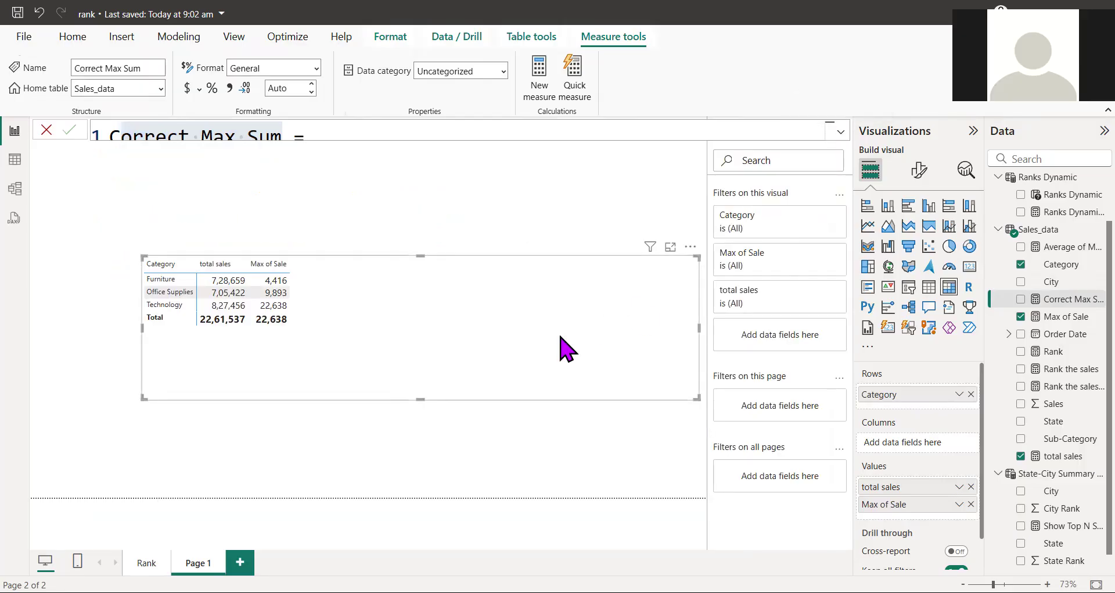
{"action": "left_click", "coordinate": [1022, 298]}
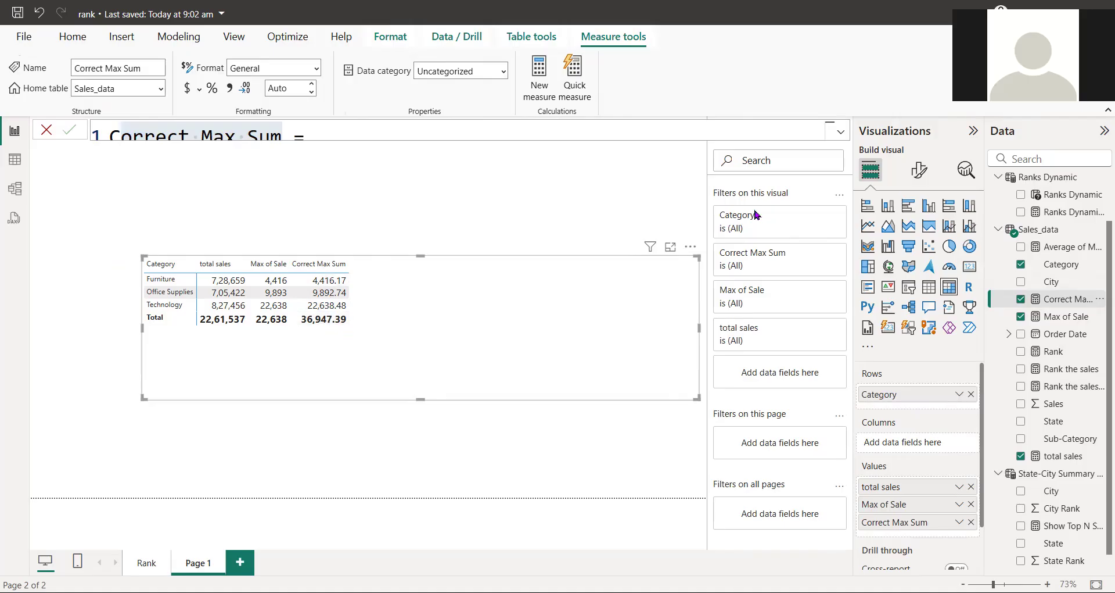
Expand the Correct Max Sum formula again to review how SUMX iterates over the categories, and collapse it when finished
{"action": "left_click", "coordinate": [841, 133]}
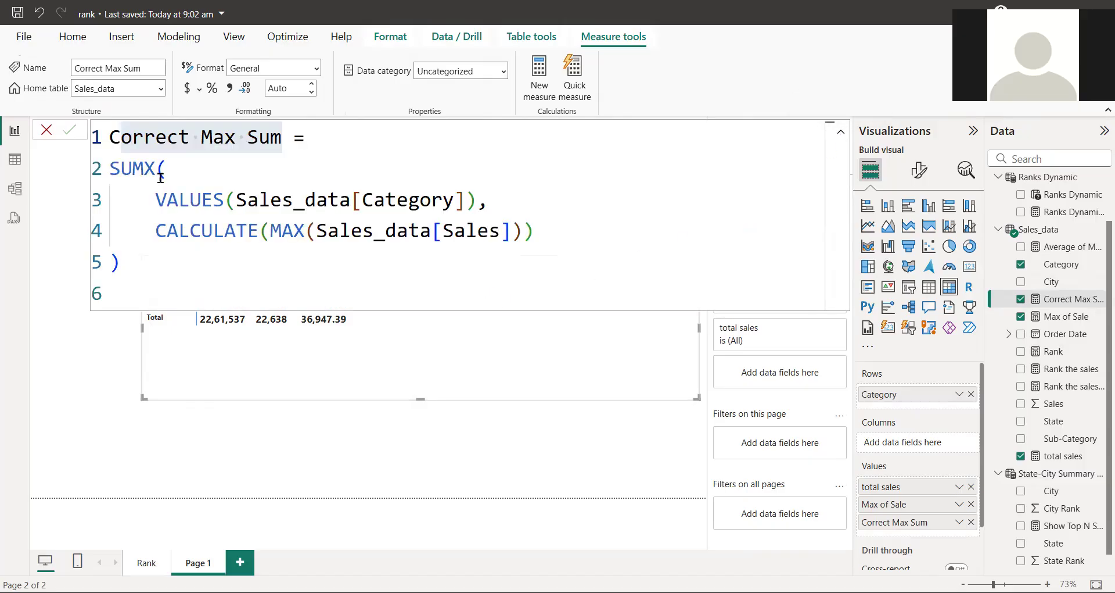
{"action": "left_click", "coordinate": [109, 169]}
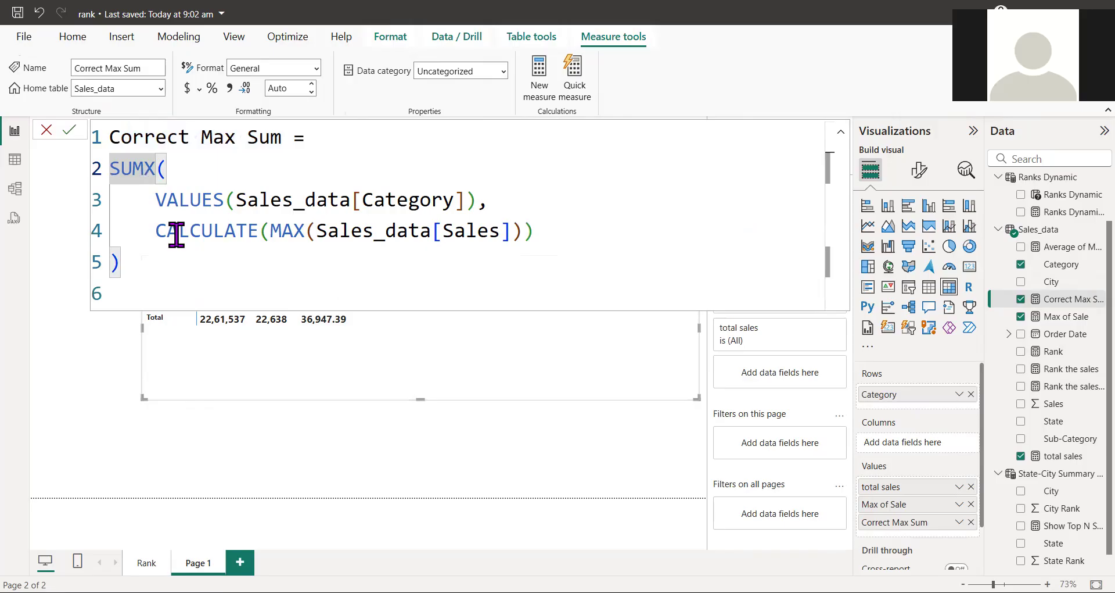
{"action": "left_click_drag", "start_coordinate": [155, 169], "coordinate": [109, 167]}
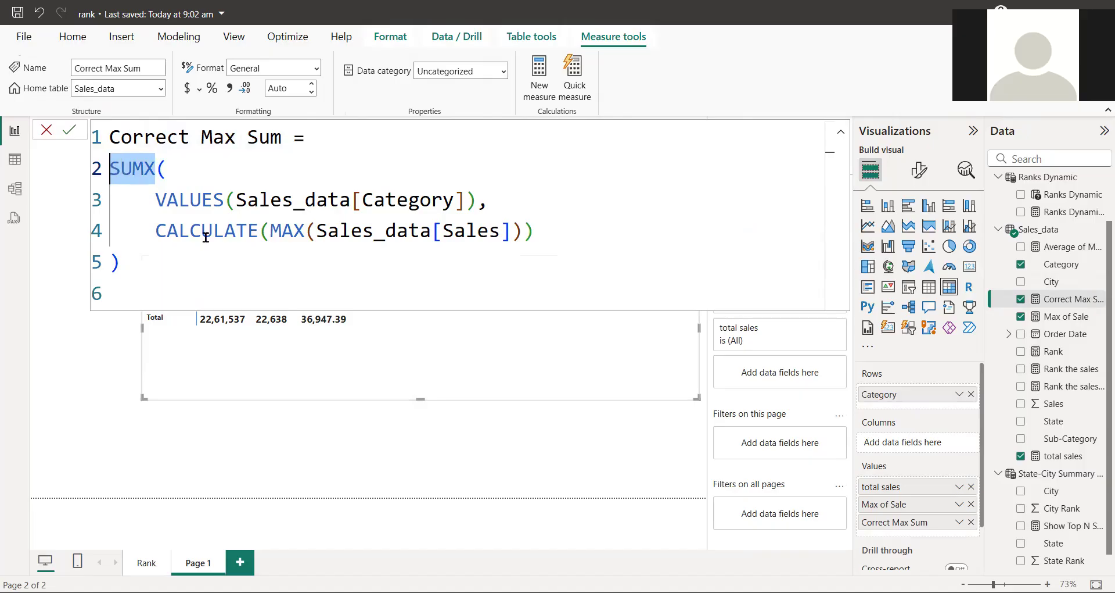
{"action": "left_click_drag", "start_coordinate": [238, 199], "coordinate": [468, 191]}
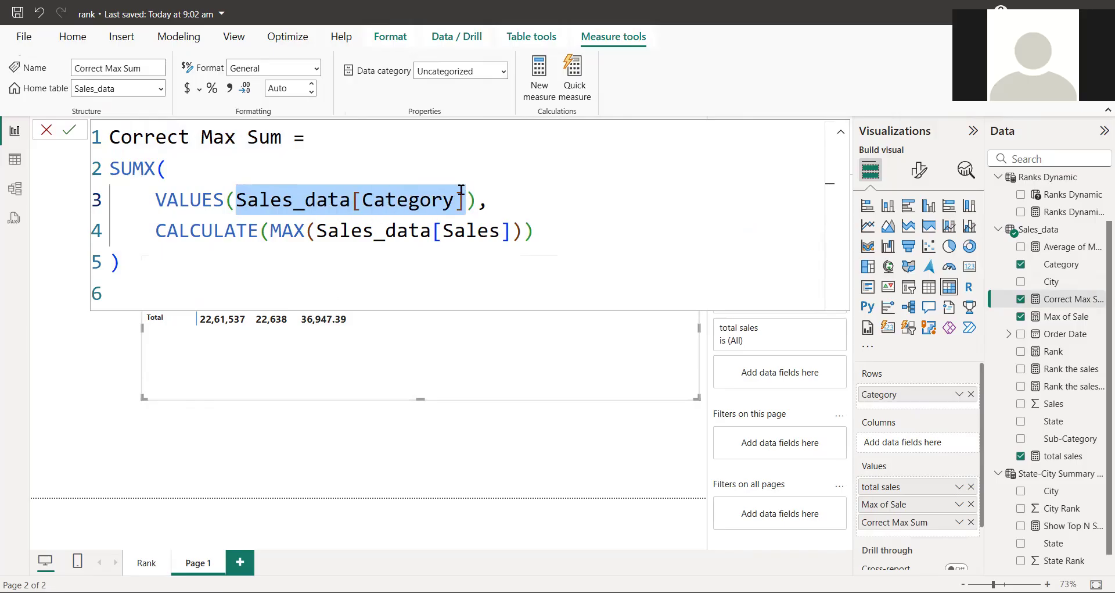
{"action": "left_click_drag", "start_coordinate": [270, 231], "coordinate": [518, 231]}
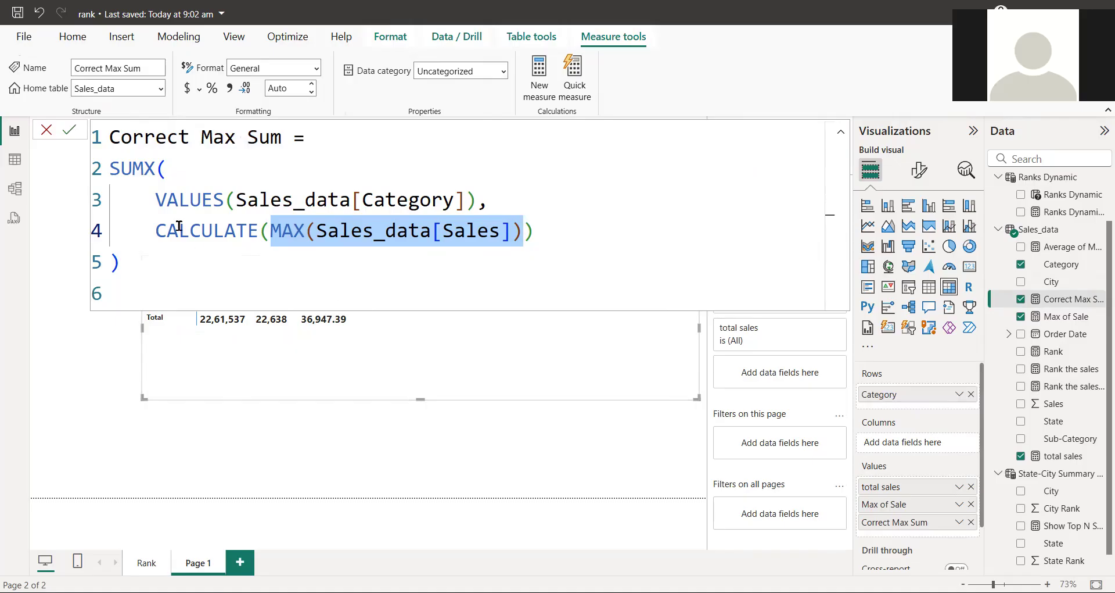
{"action": "left_click_drag", "start_coordinate": [155, 199], "coordinate": [490, 200]}
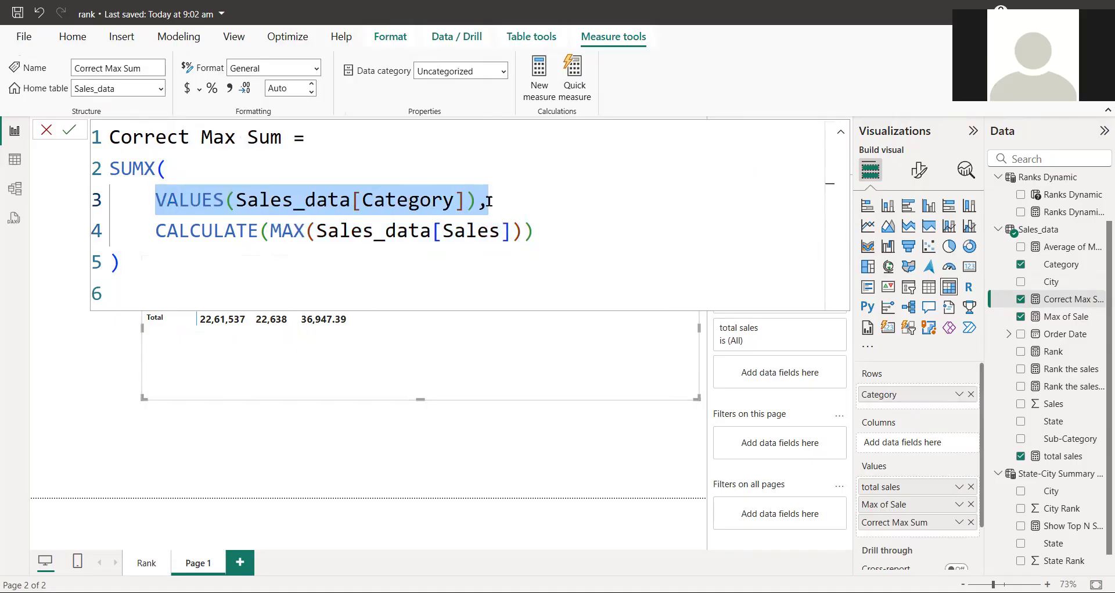
{"action": "left_click", "coordinate": [155, 199]}
{"action": "left_click_drag", "start_coordinate": [155, 199], "coordinate": [475, 202]}
{"action": "left_click", "coordinate": [156, 200]}
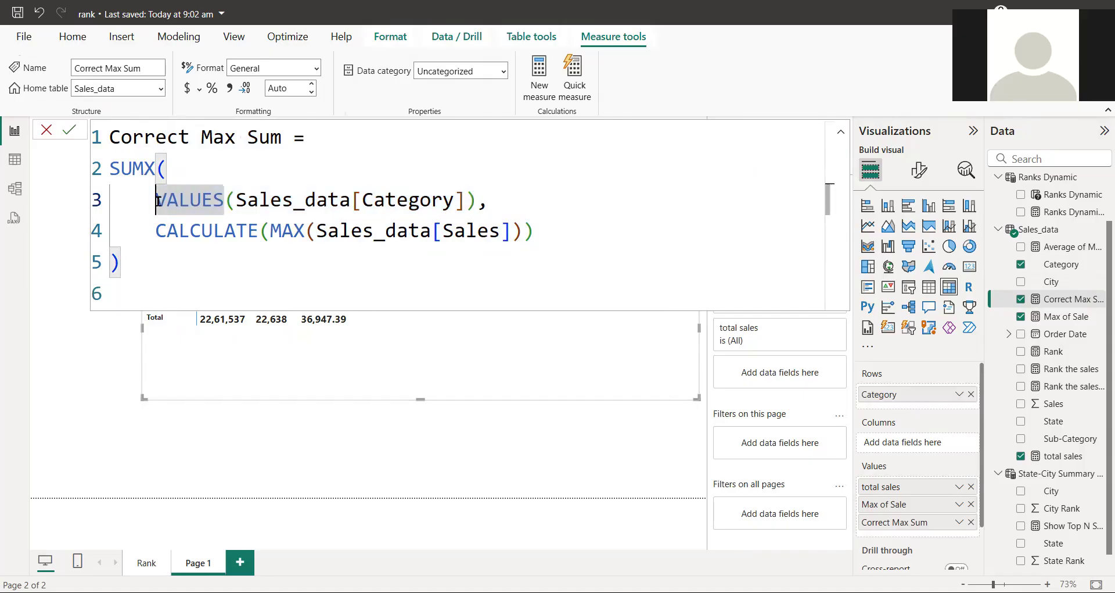
{"action": "left_click_drag", "start_coordinate": [137, 256], "coordinate": [106, 166]}
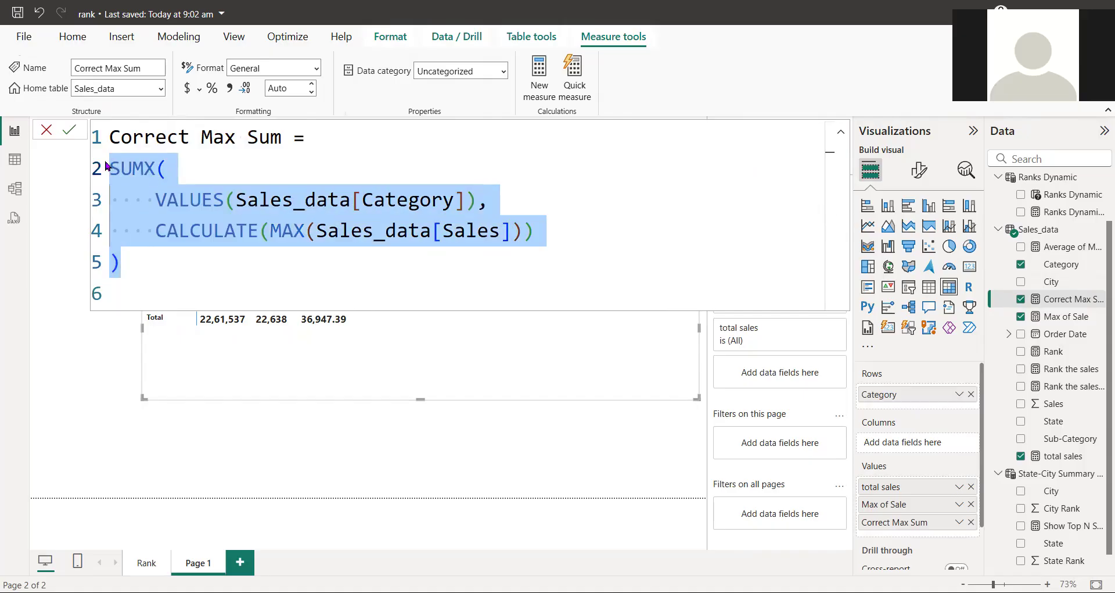
{"action": "left_click", "coordinate": [839, 137]}
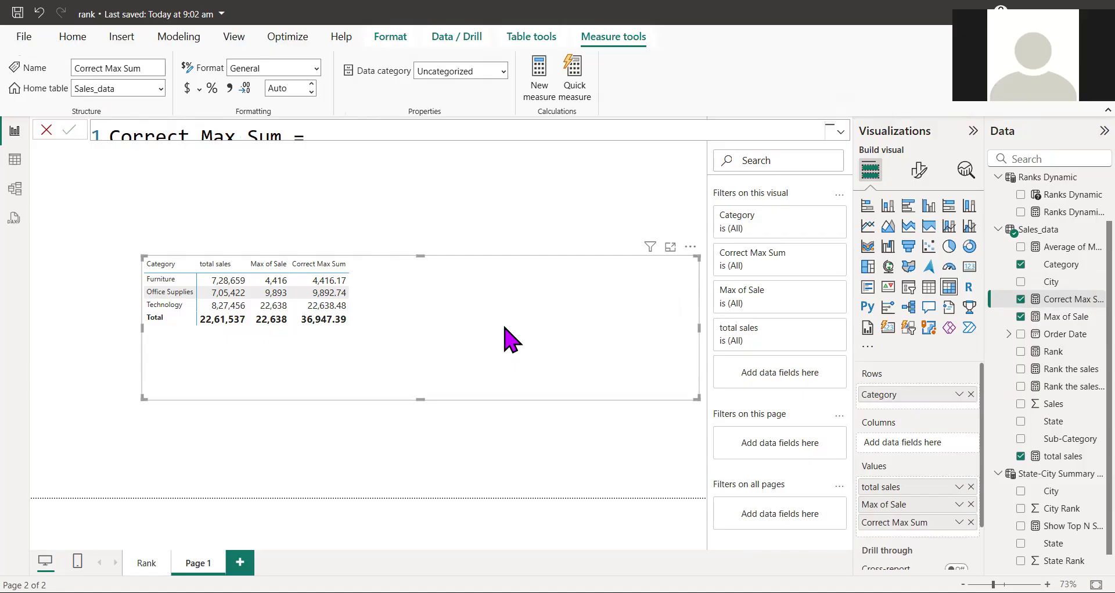
Add the Sales field to the category matrix values and change its aggregation to Average
{"action": "left_click_drag", "start_coordinate": [1025, 437], "coordinate": [944, 538]}
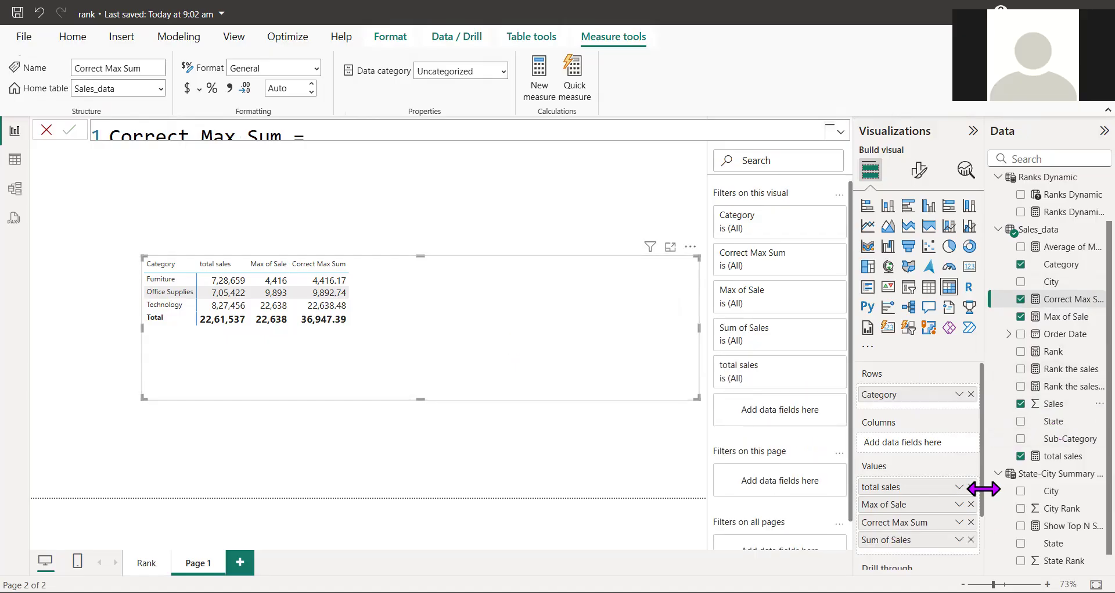
{"action": "scroll", "coordinate": [986, 525], "scroll_direction": "down", "scroll_amount": 2}
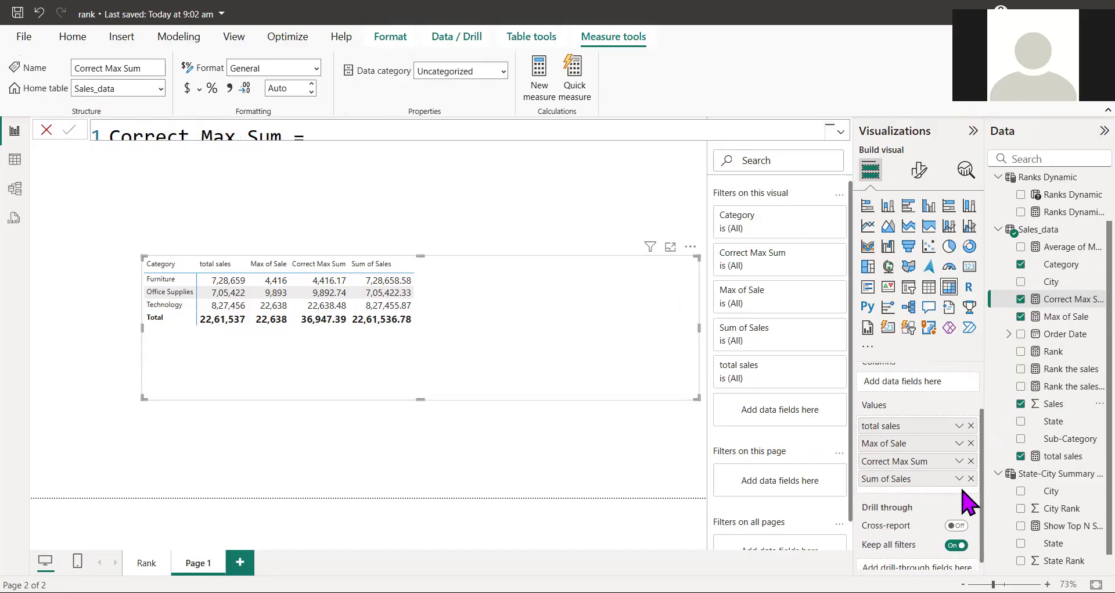
{"action": "left_click", "coordinate": [959, 478]}
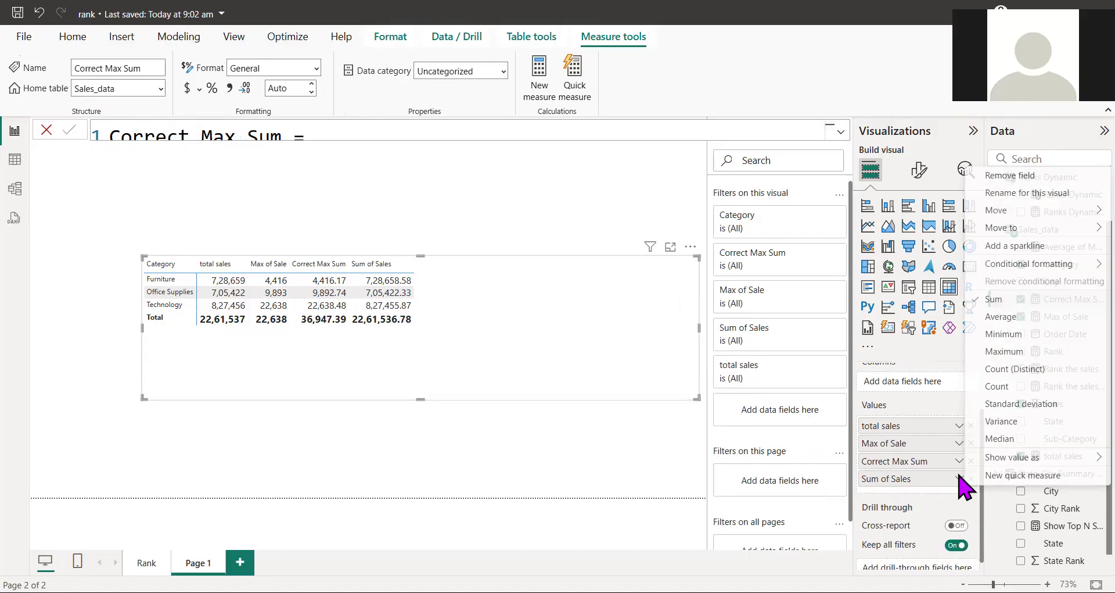
{"action": "left_click", "coordinate": [1005, 317]}
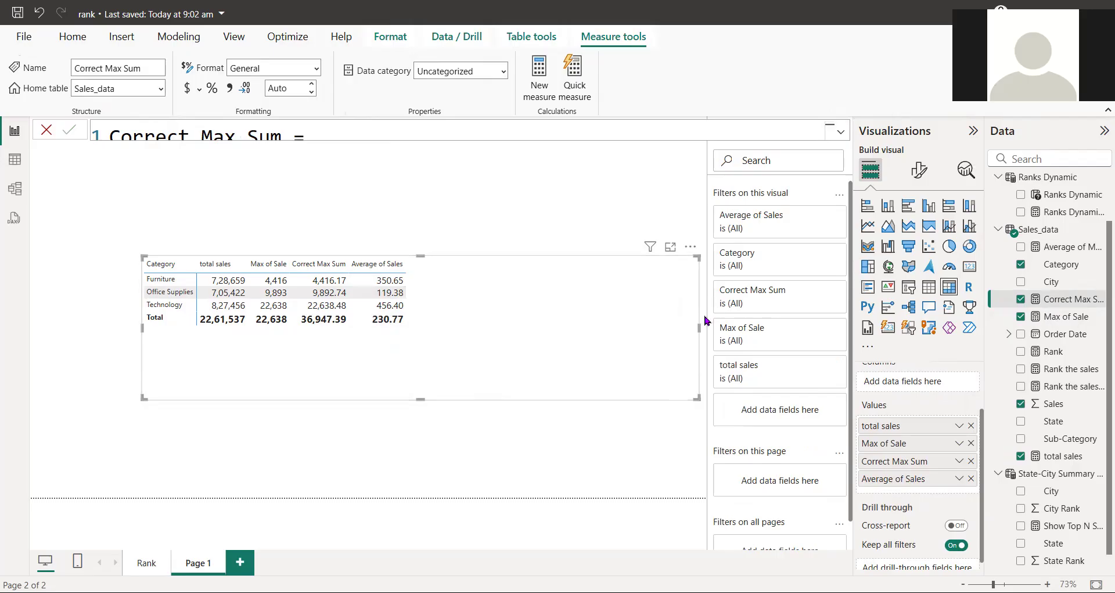
Resize the category matrix so it is narrower than before but keeps spare width beside the Average of Sales column
{"action": "left_click_drag", "start_coordinate": [699, 332], "coordinate": [465, 324]}
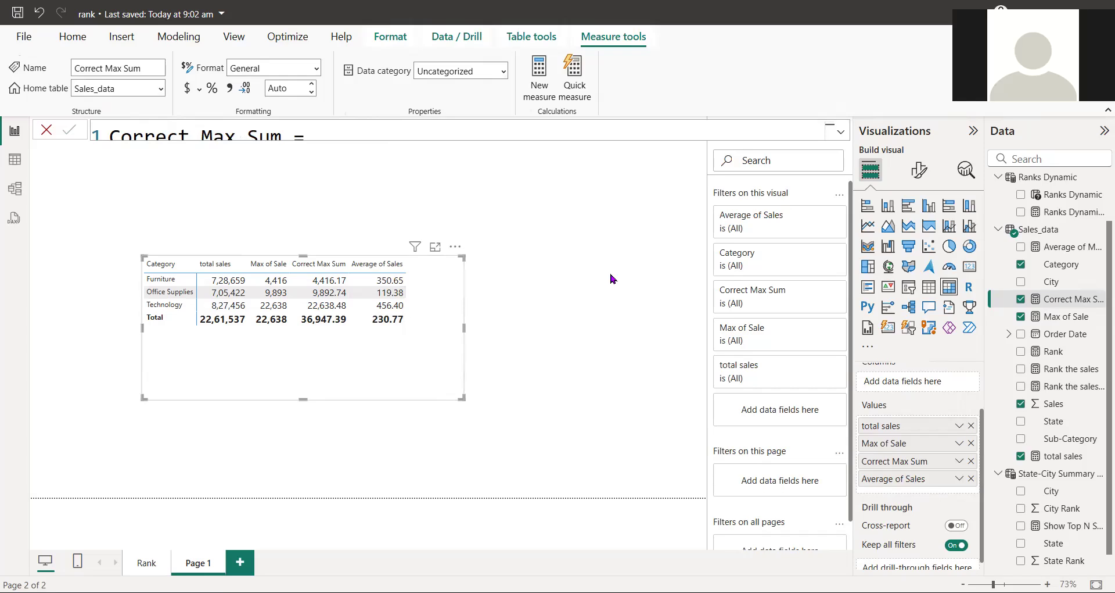
{"action": "left_click", "coordinate": [583, 293]}
{"action": "left_click", "coordinate": [441, 329]}
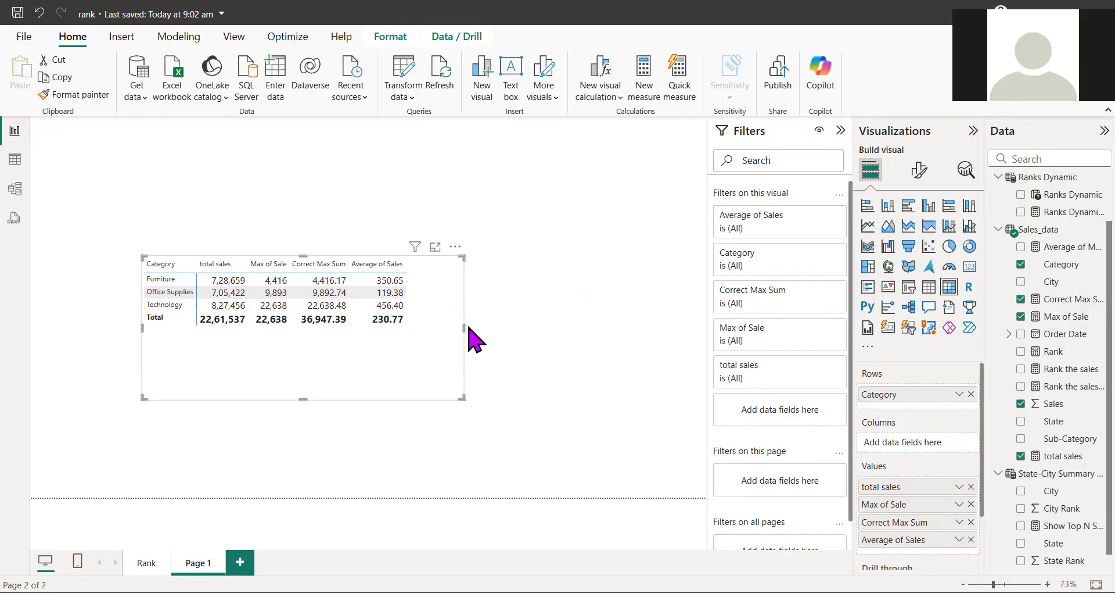
{"action": "left_click_drag", "start_coordinate": [463, 327], "coordinate": [573, 328]}
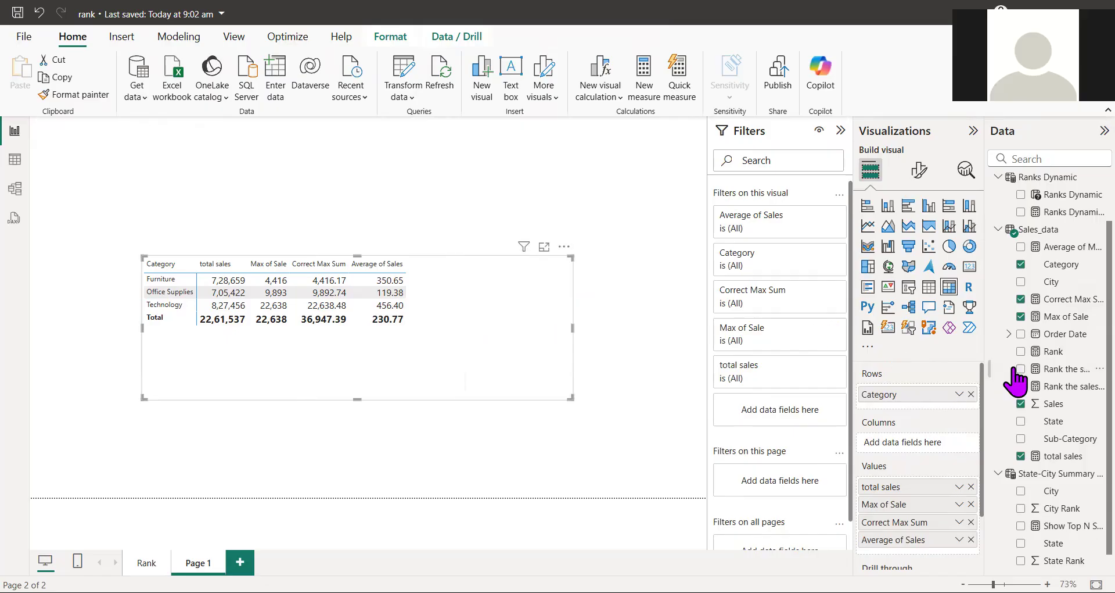
Expand the Average of Max Sales per Product formula and examine how AVERAGEX uses VALUES on Category and CALCULATE with AVERAGE of Sales
{"action": "left_click", "coordinate": [1063, 247]}
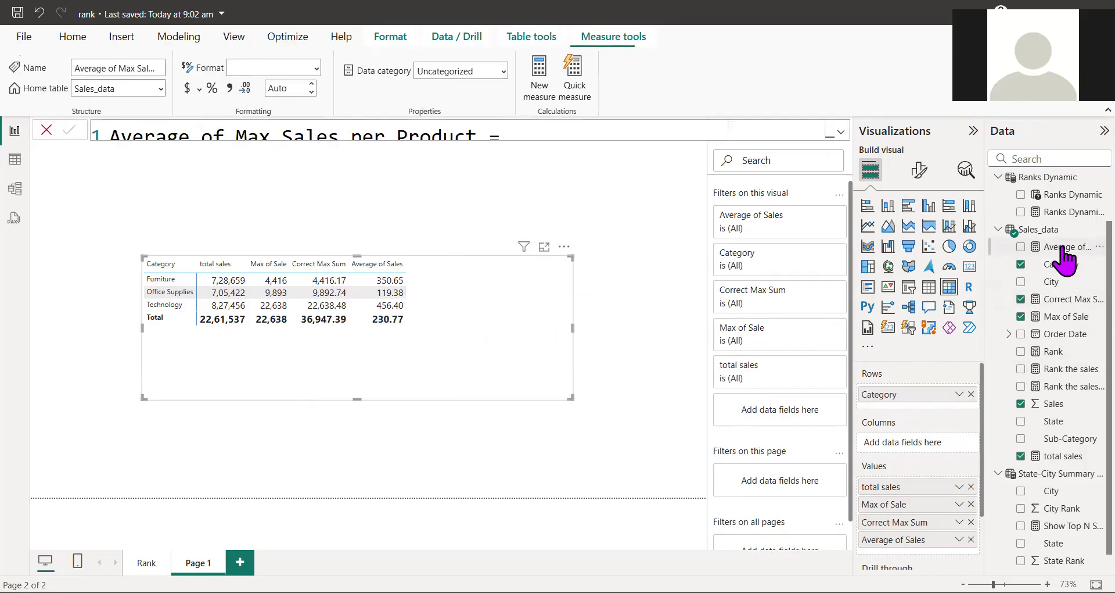
{"action": "left_click", "coordinate": [839, 134]}
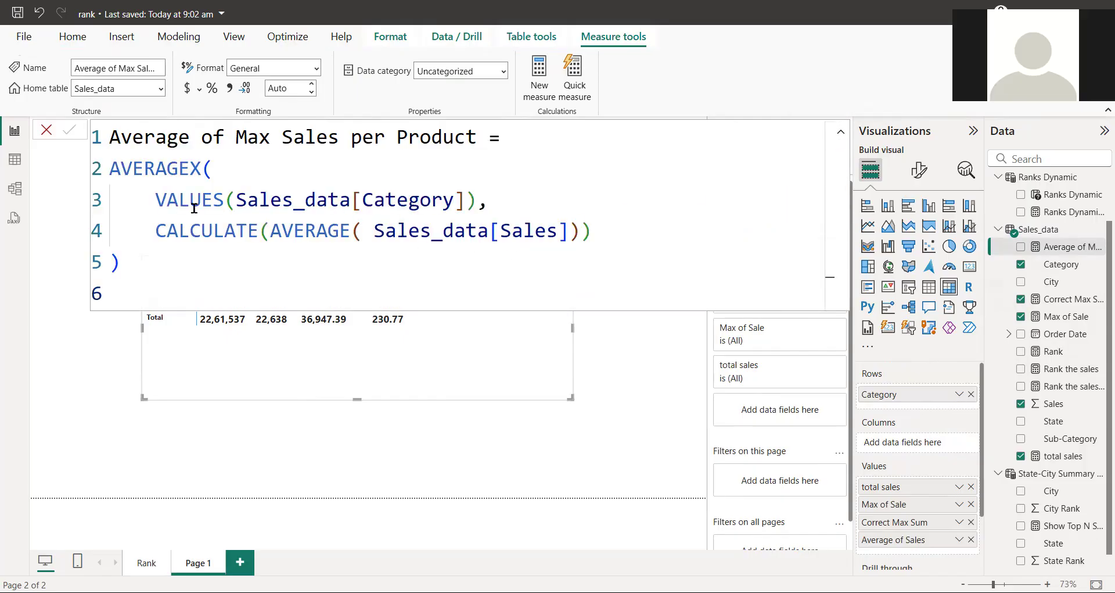
{"action": "left_click", "coordinate": [155, 200]}
{"action": "left_click_drag", "start_coordinate": [263, 199], "coordinate": [459, 199]}
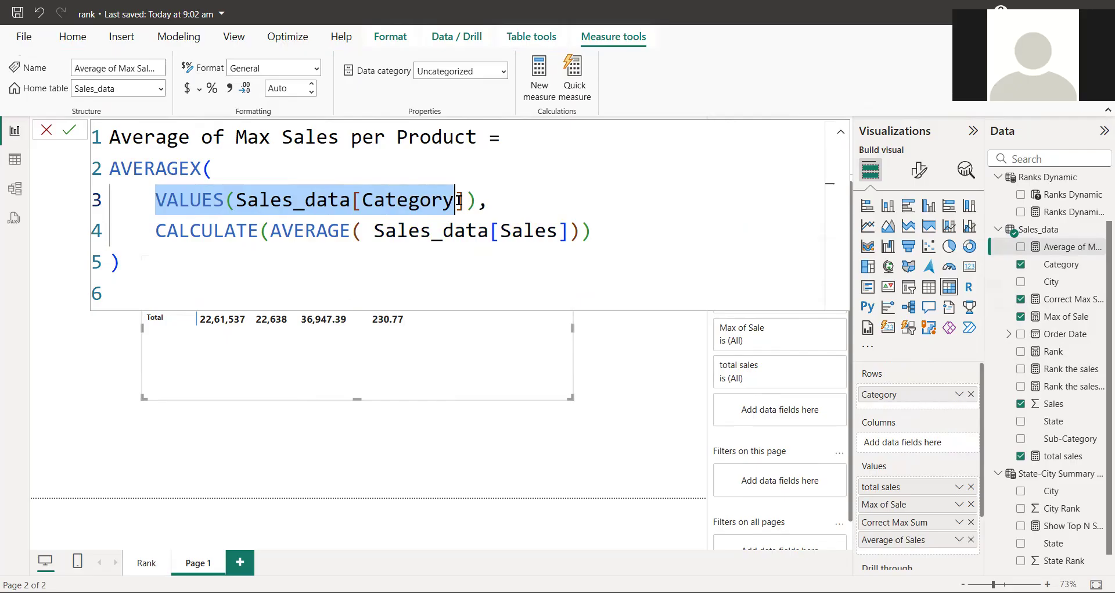
{"action": "key", "text": "shift+Right"}
{"action": "left_click_drag", "start_coordinate": [282, 231], "coordinate": [581, 231]}
{"action": "left_click", "coordinate": [247, 172]}
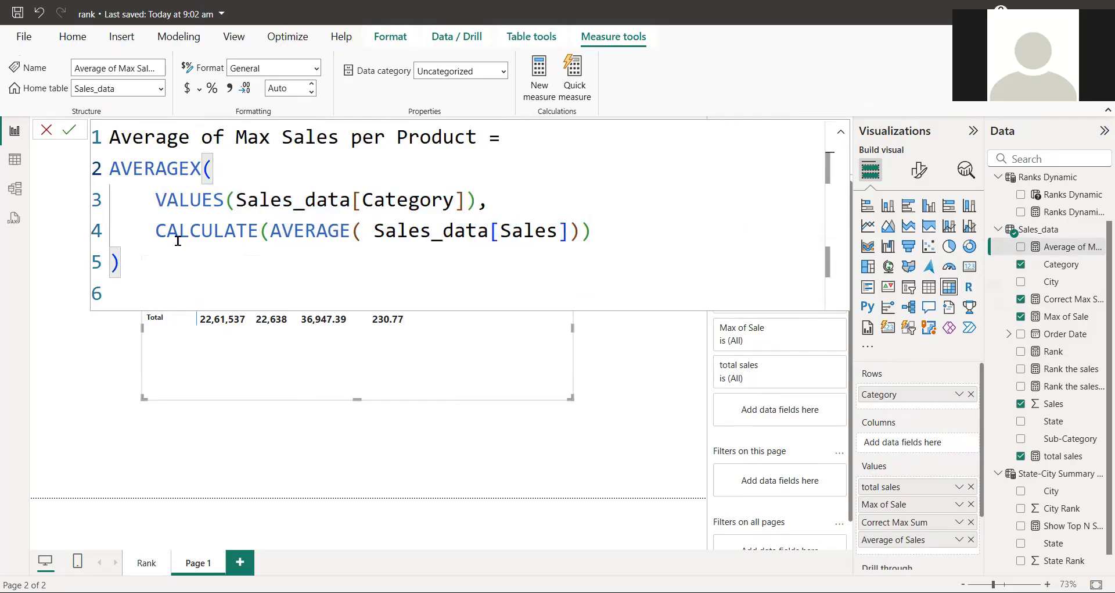
{"action": "left_click_drag", "start_coordinate": [157, 259], "coordinate": [109, 169]}
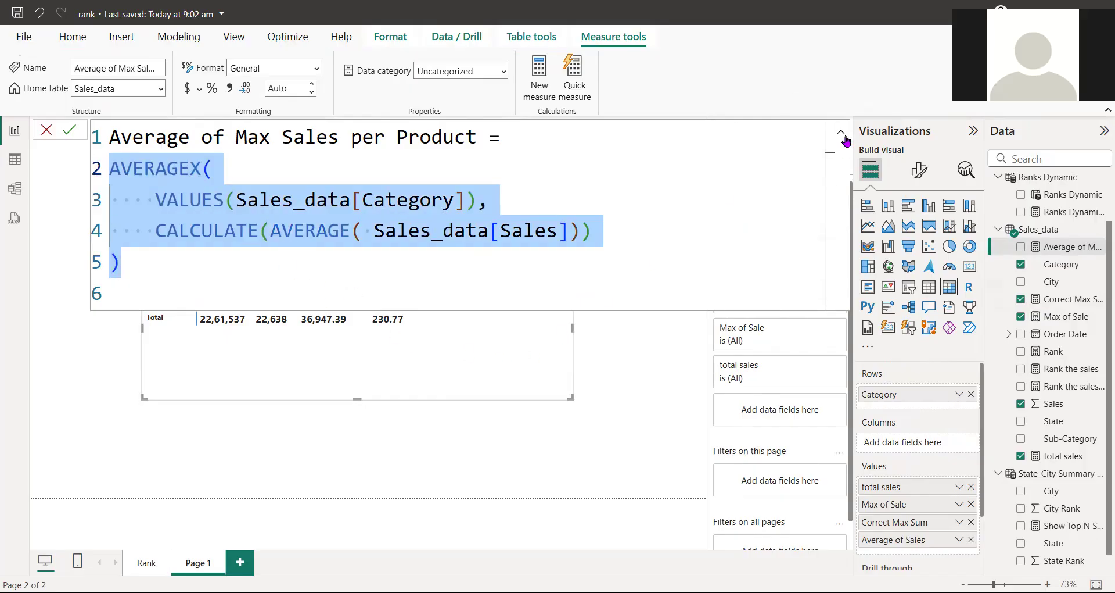
Add the Average of Max Sales per Product measure to the category matrix values and collapse the formula editor
{"action": "left_click", "coordinate": [408, 376]}
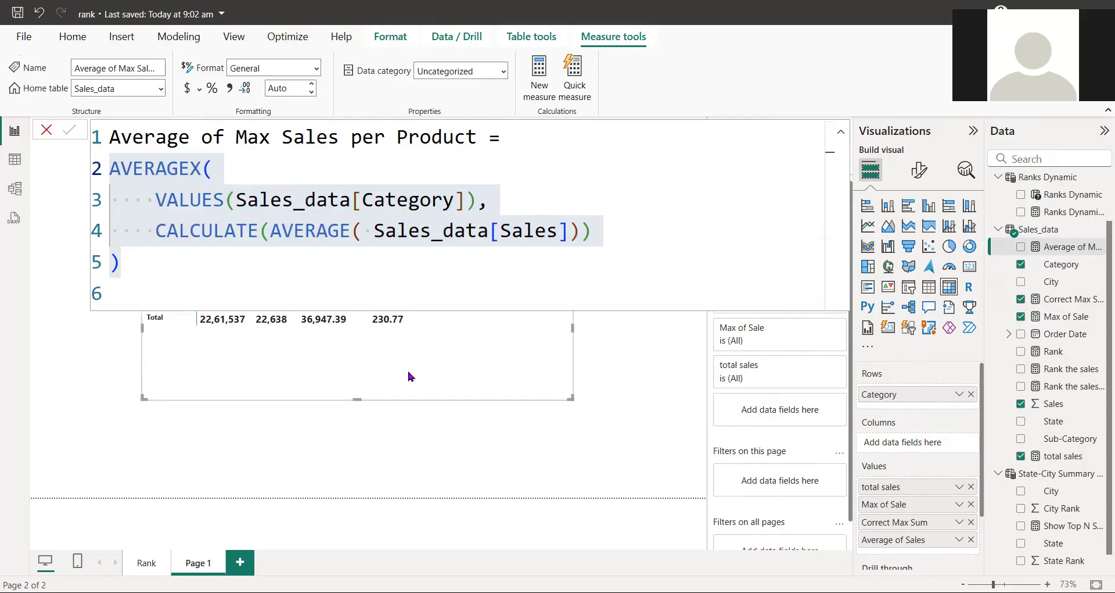
{"action": "left_click_drag", "start_coordinate": [1047, 258], "coordinate": [925, 541]}
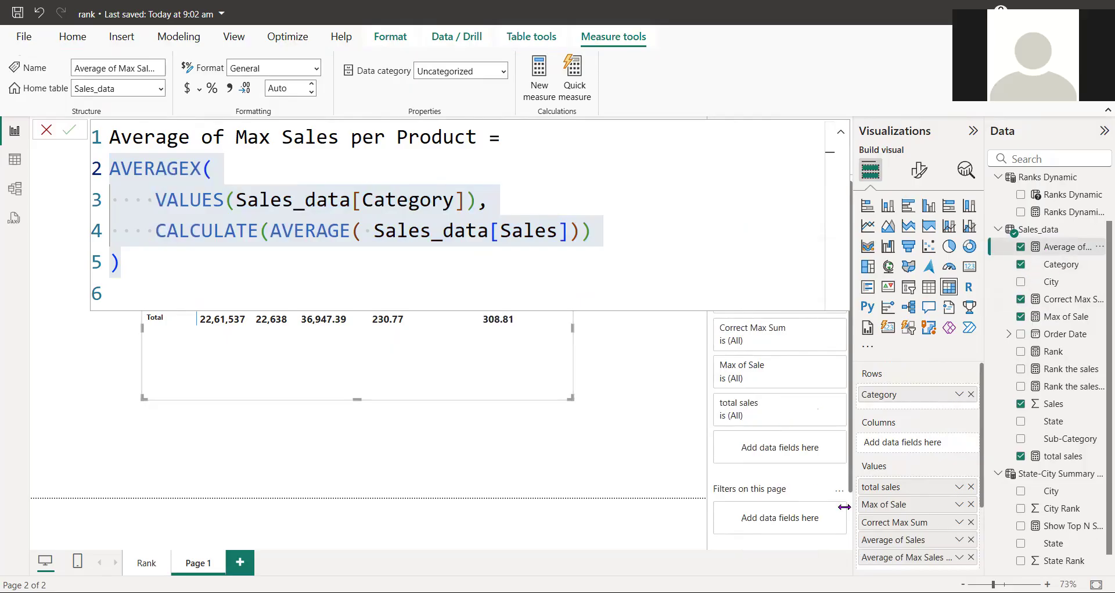
{"action": "left_click", "coordinate": [840, 132]}
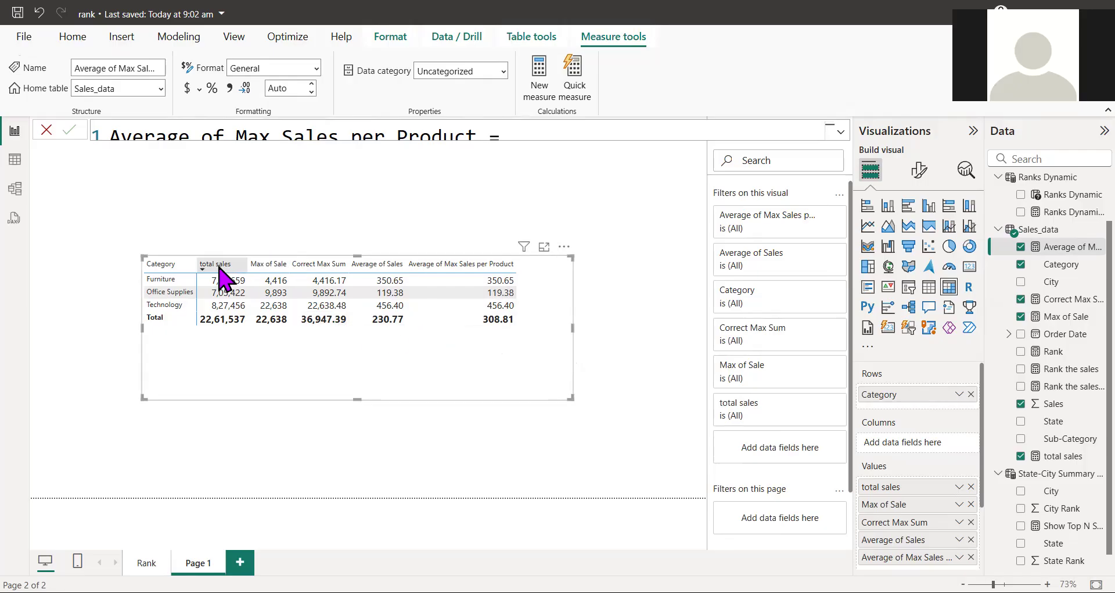
Display the Max of Sale measure's formula to compare it with the iterator-based measures
{"action": "left_click", "coordinate": [1072, 318]}
{"action": "left_click", "coordinate": [840, 134]}
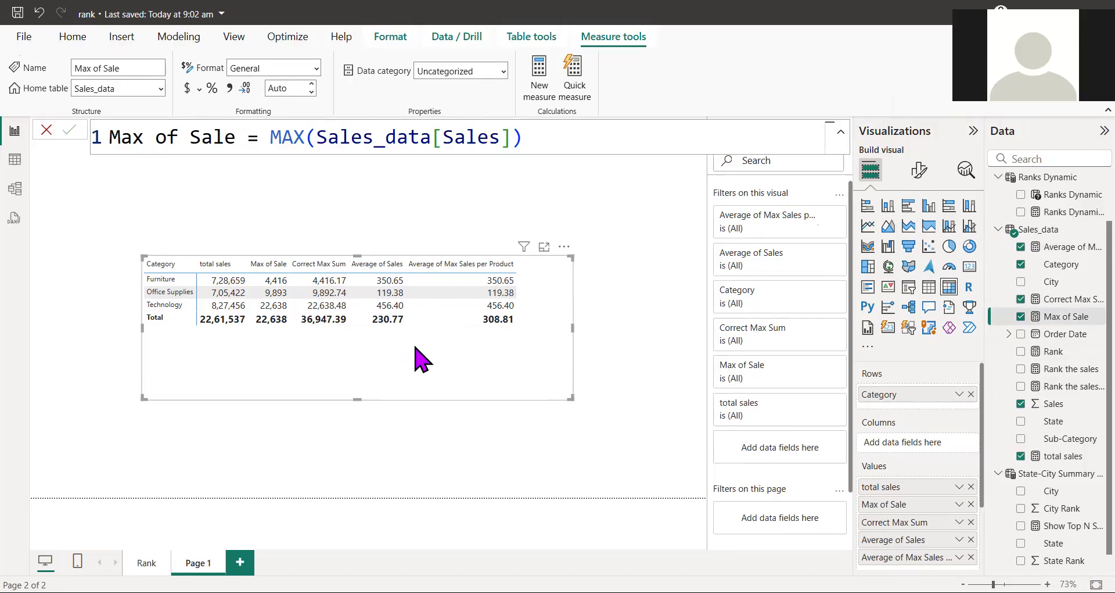